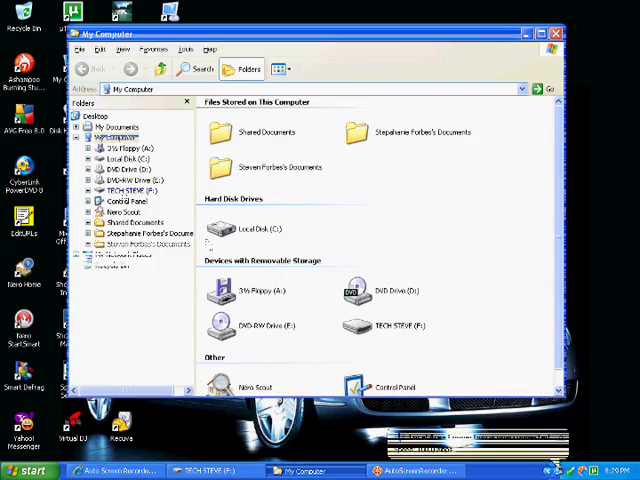
- View the TECH STEVE (F:) drive contents from My Computer, then close that window
{"action": "left_click", "coordinate": [131, 191]}
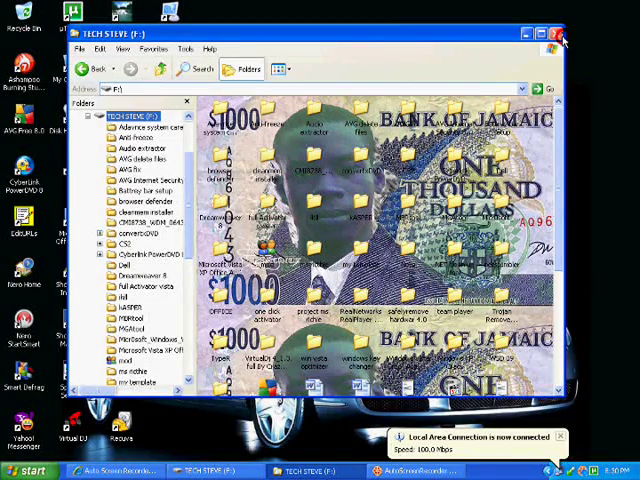
{"action": "left_click", "coordinate": [557, 34]}
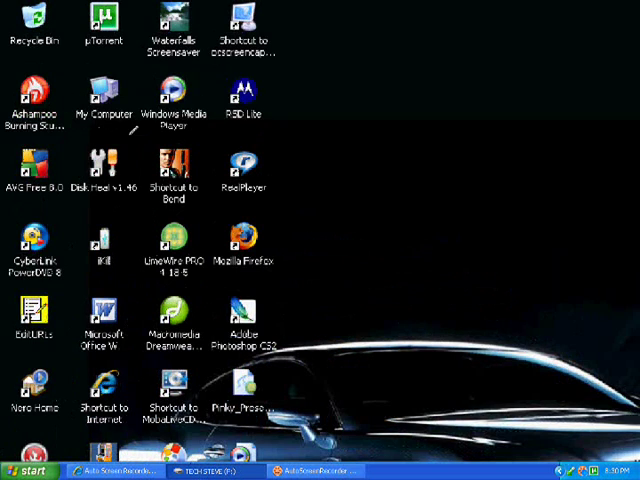
- Circle the Disk Heal desktop shortcut to highlight it
{"action": "mouse_move", "coordinate": [126, 126]}
{"action": "left_mouse_down"}
{"action": "mouse_move", "coordinate": [79, 124]}
{"action": "mouse_move", "coordinate": [74, 165]}
{"action": "mouse_move", "coordinate": [90, 212]}
{"action": "mouse_move", "coordinate": [145, 180]}
{"action": "mouse_move", "coordinate": [129, 138]}
{"action": "left_mouse_up"}
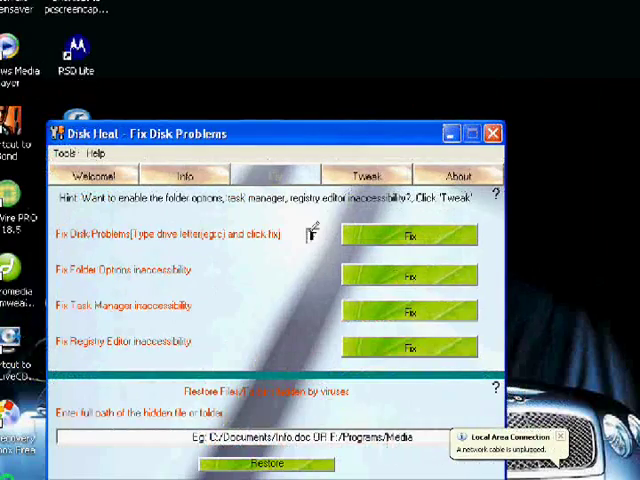
- Run Fix Disk Problems on drive F and dismiss the heal, restart and persisting-problem messages
{"action": "mouse_move", "coordinate": [296, 234]}
{"action": "left_mouse_down"}
{"action": "mouse_move", "coordinate": [322, 242]}
{"action": "mouse_move", "coordinate": [325, 216]}
{"action": "left_mouse_up"}
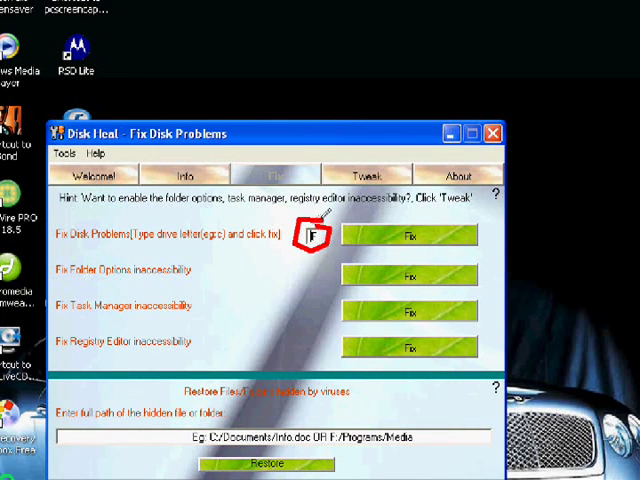
{"action": "mouse_move", "coordinate": [448, 201]}
{"action": "left_mouse_down"}
{"action": "mouse_move", "coordinate": [379, 204]}
{"action": "mouse_move", "coordinate": [335, 217]}
{"action": "mouse_move", "coordinate": [400, 247]}
{"action": "mouse_move", "coordinate": [493, 236]}
{"action": "mouse_move", "coordinate": [480, 218]}
{"action": "left_mouse_up"}
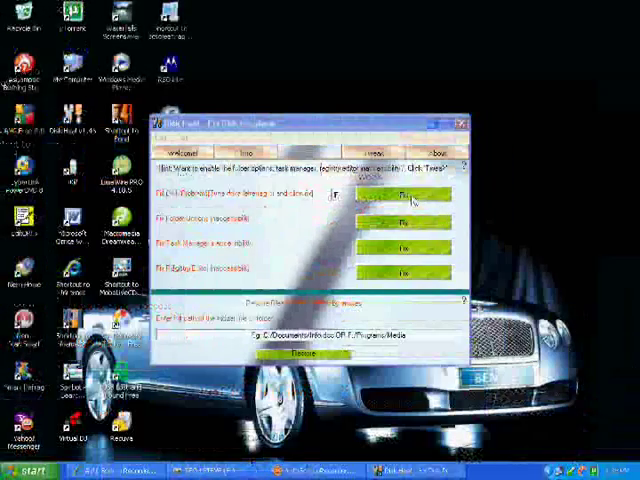
{"action": "left_click", "coordinate": [411, 196]}
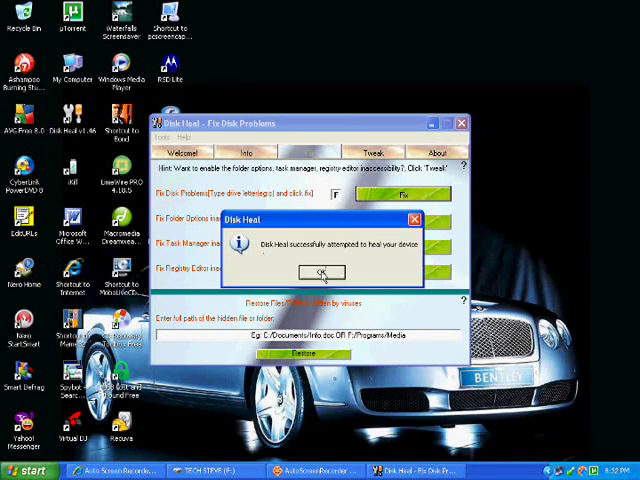
{"action": "left_click", "coordinate": [321, 271]}
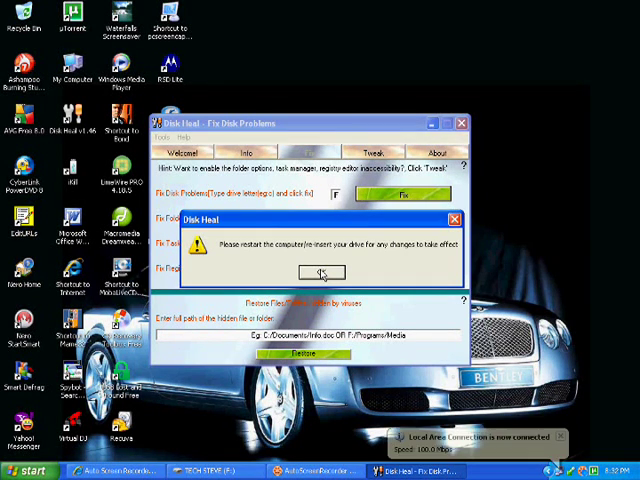
{"action": "left_click", "coordinate": [321, 272]}
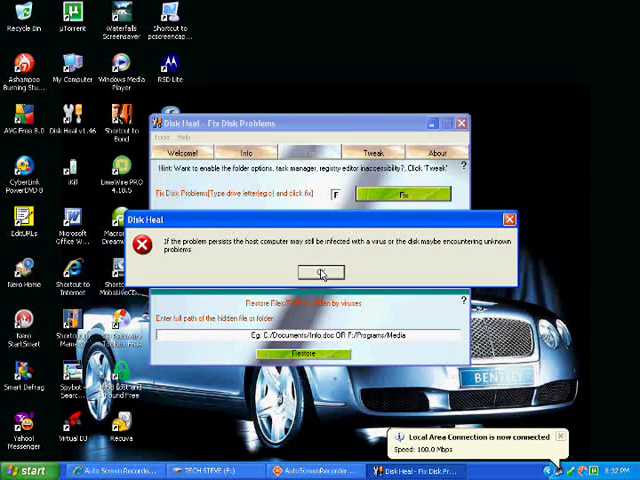
{"action": "left_click", "coordinate": [321, 274]}
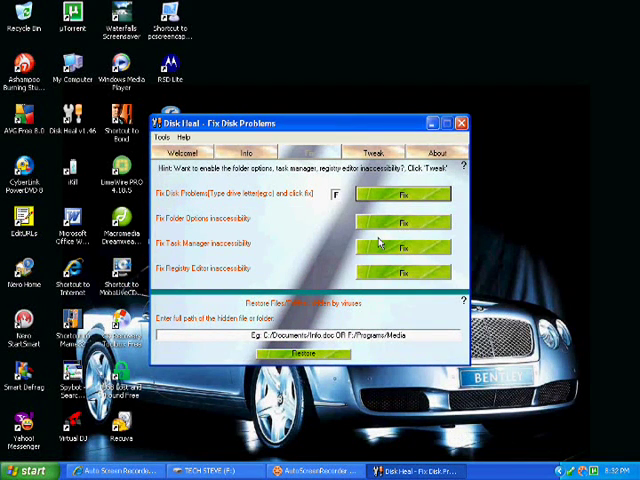
- Close Disk Heal and open TECH STEVE (F:) from My Computer
{"action": "left_click", "coordinate": [461, 123]}
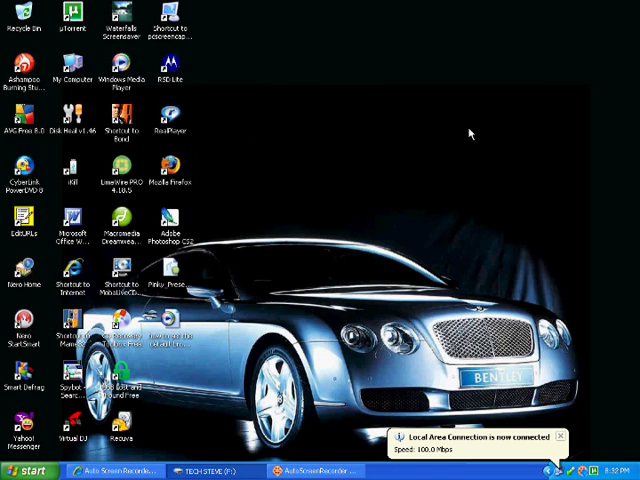
{"action": "double_click", "coordinate": [84, 80]}
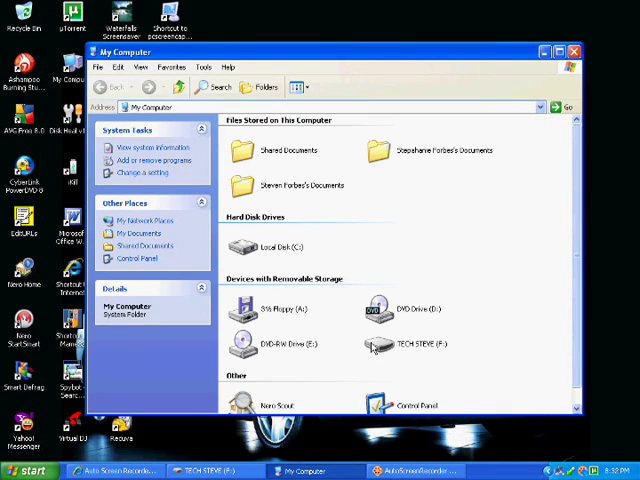
{"action": "left_click", "coordinate": [372, 343]}
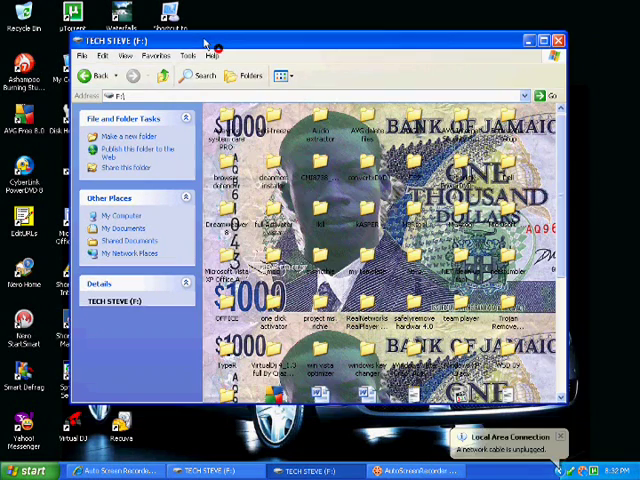
- Check the drive window's Tools menu, then minimize the TECH STEVE (F:) window
{"action": "left_click", "coordinate": [215, 47]}
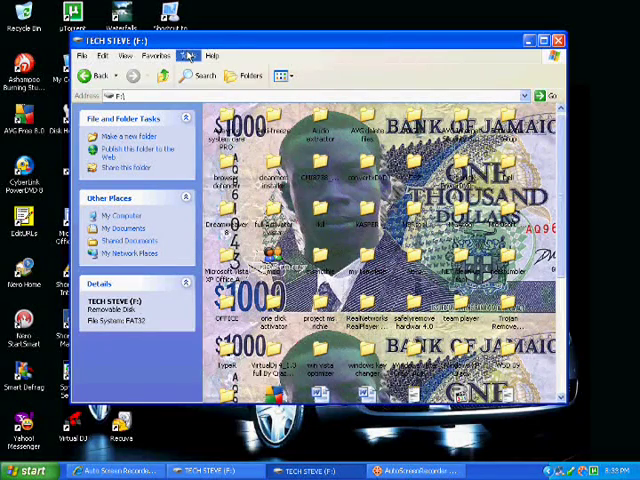
{"action": "left_click", "coordinate": [187, 55]}
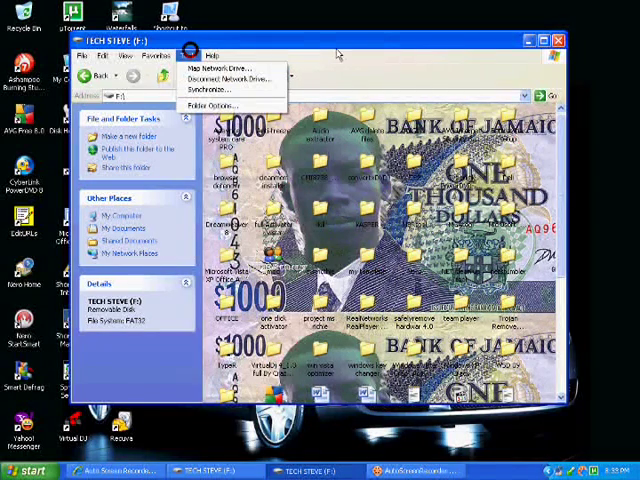
{"action": "left_click", "coordinate": [529, 41]}
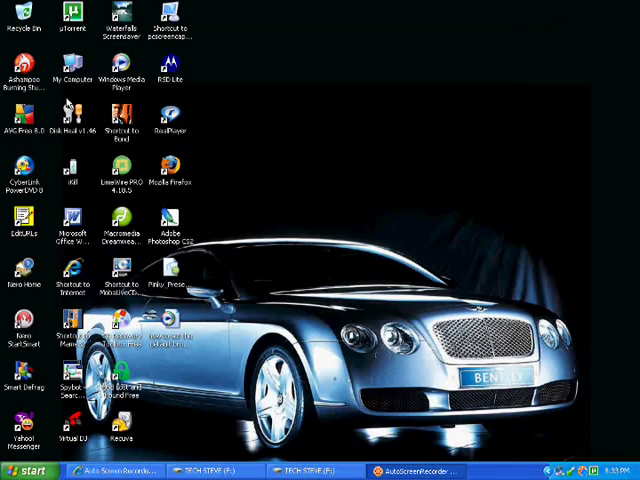